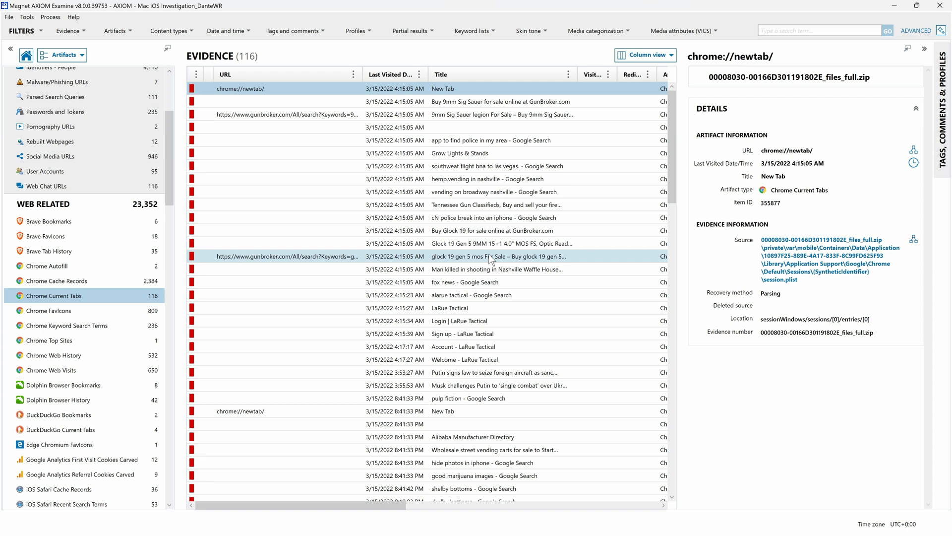
- Start an export from the police iPhone break-in entry using the Magnet REVIEW format
click(493, 216)
right_click(494, 216)
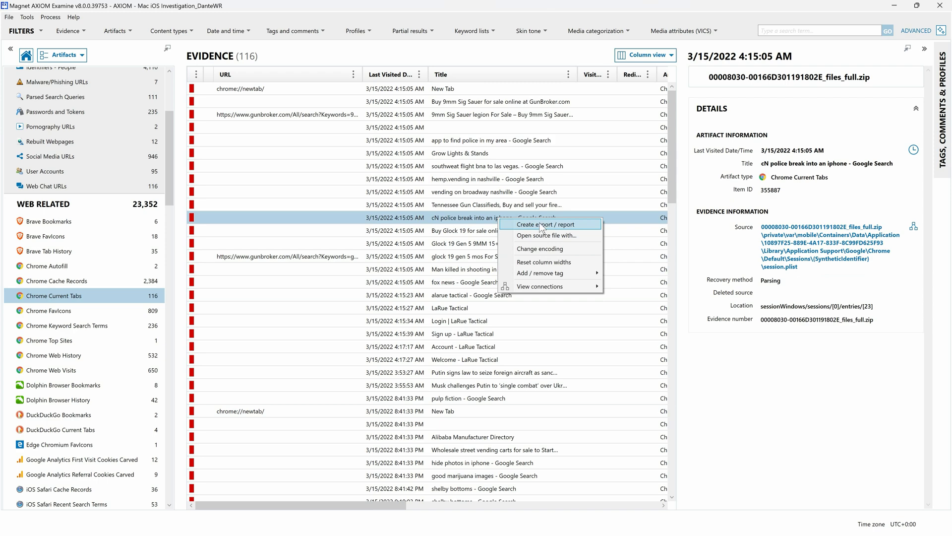
click(540, 226)
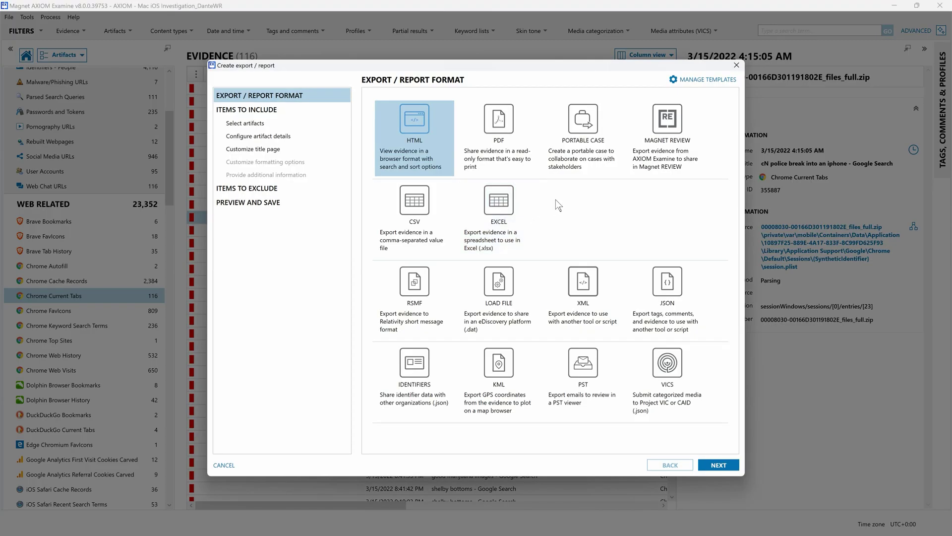
click(663, 132)
click(715, 466)
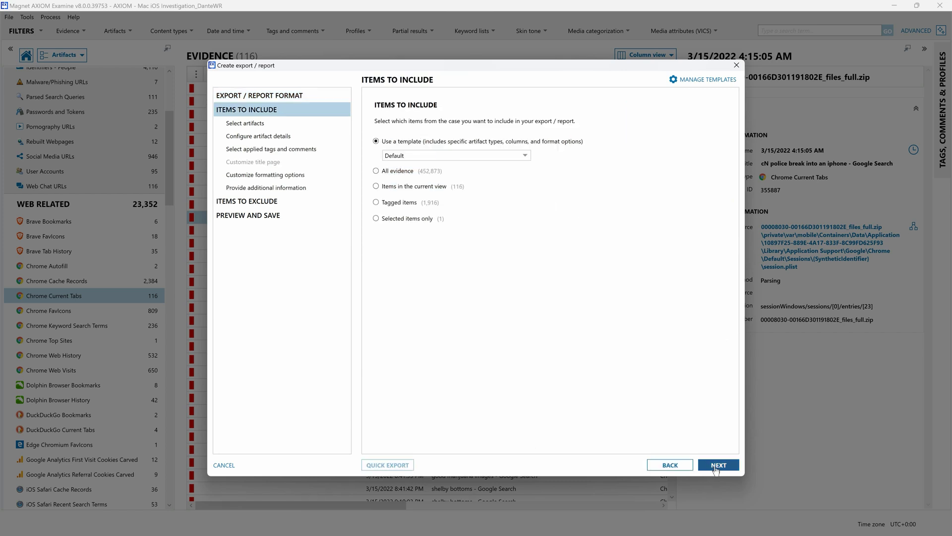
- Include all 1,916 tagged items, keeping every tag selected
click(375, 203)
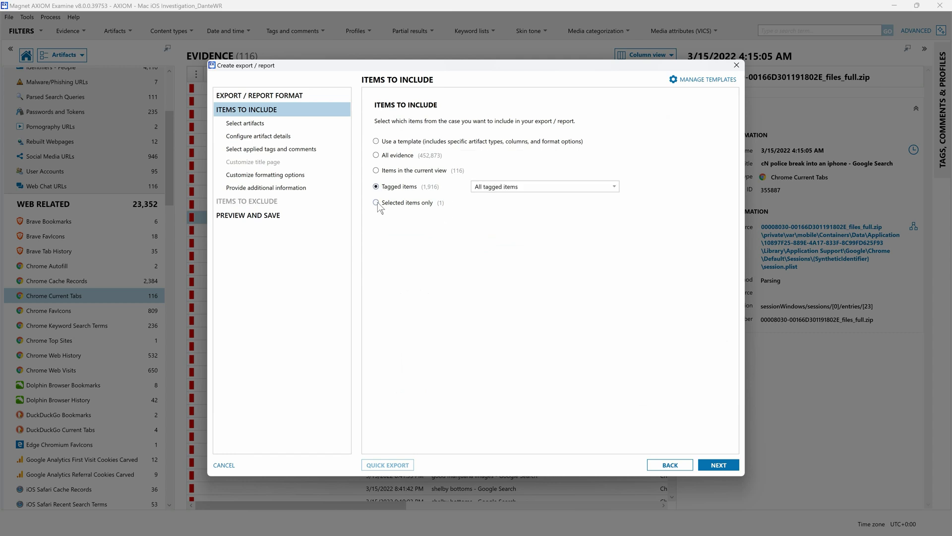
click(616, 187)
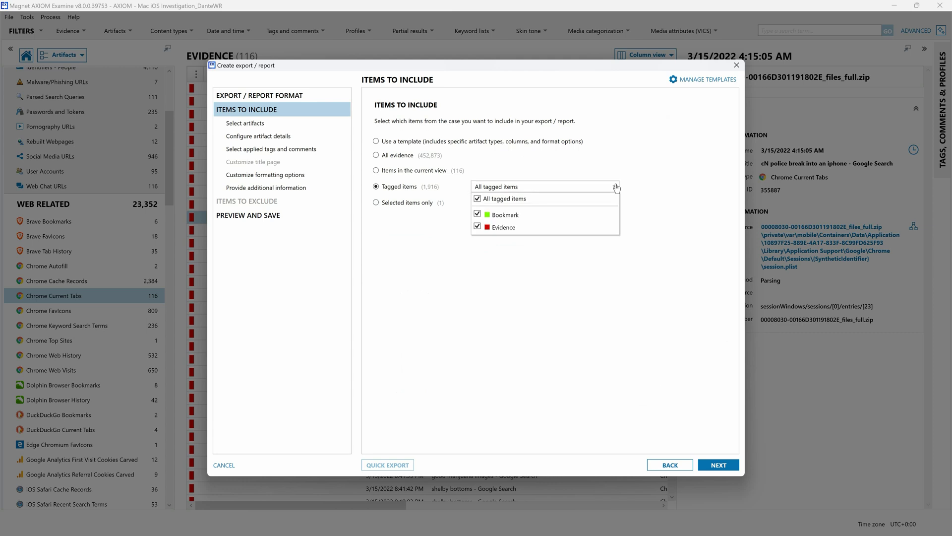
click(616, 187)
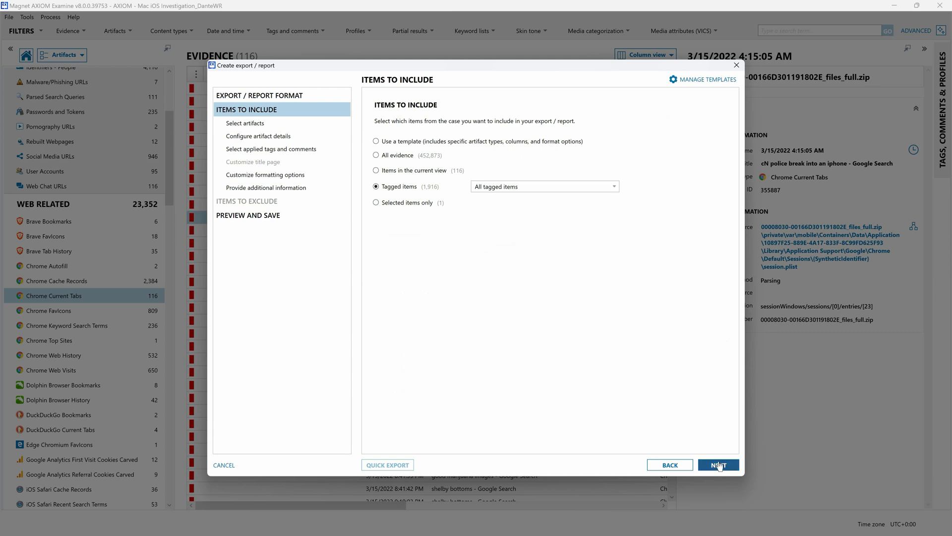
click(719, 465)
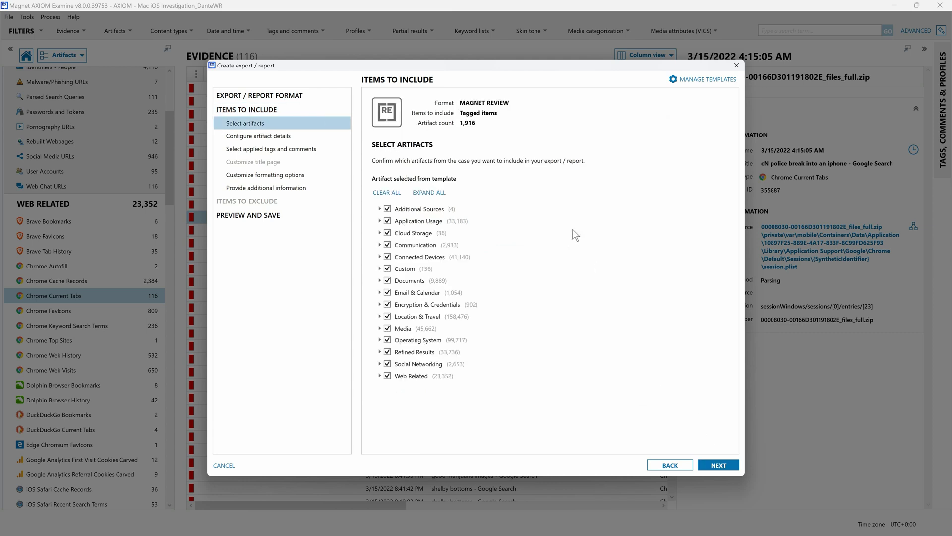
- Keep the default artifact details, tags and comments, and continue to the export method options
click(719, 466)
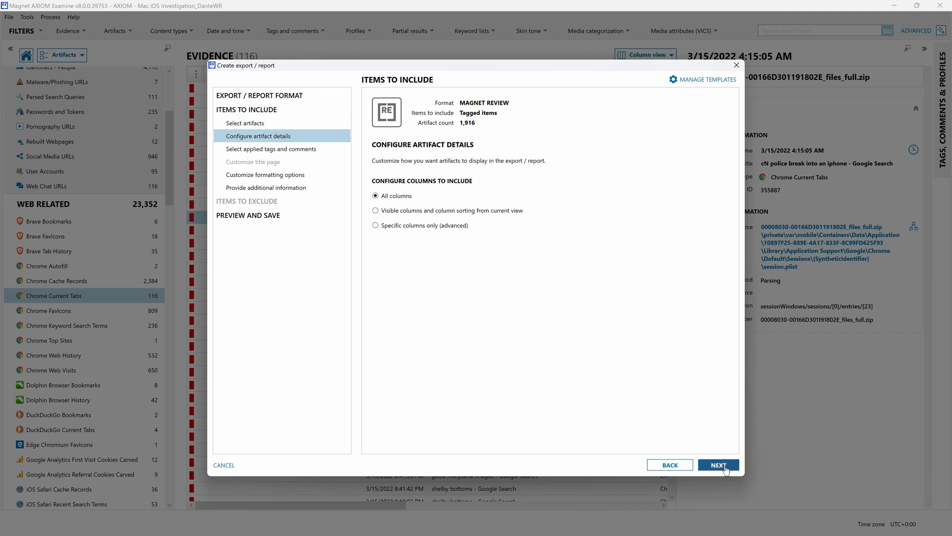
click(725, 468)
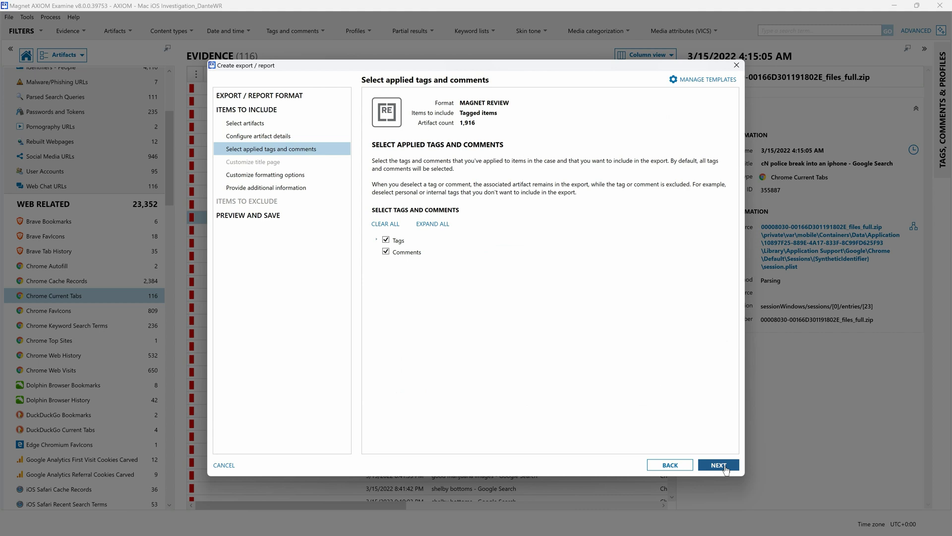
click(725, 468)
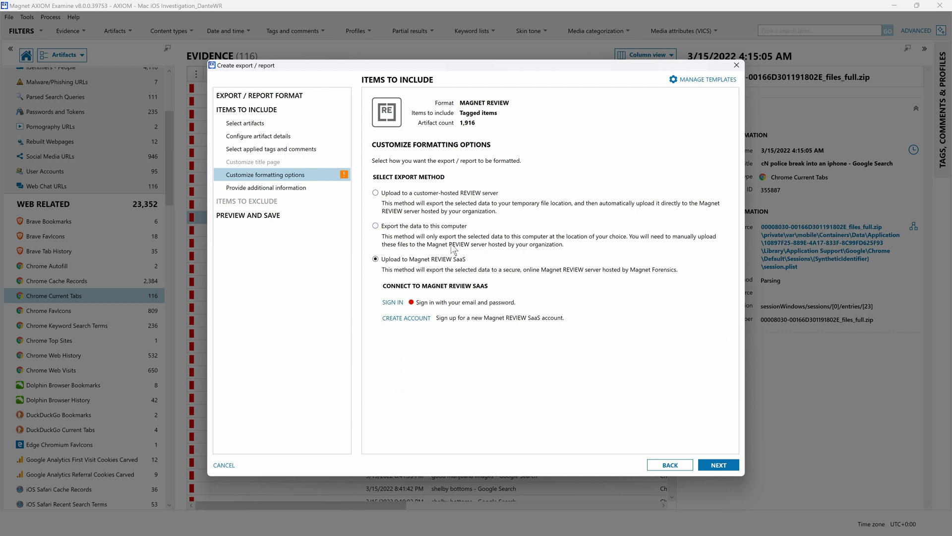
- Sign in to Magnet REVIEW SaaS with the account email, password and authenticator code, then continue
click(393, 303)
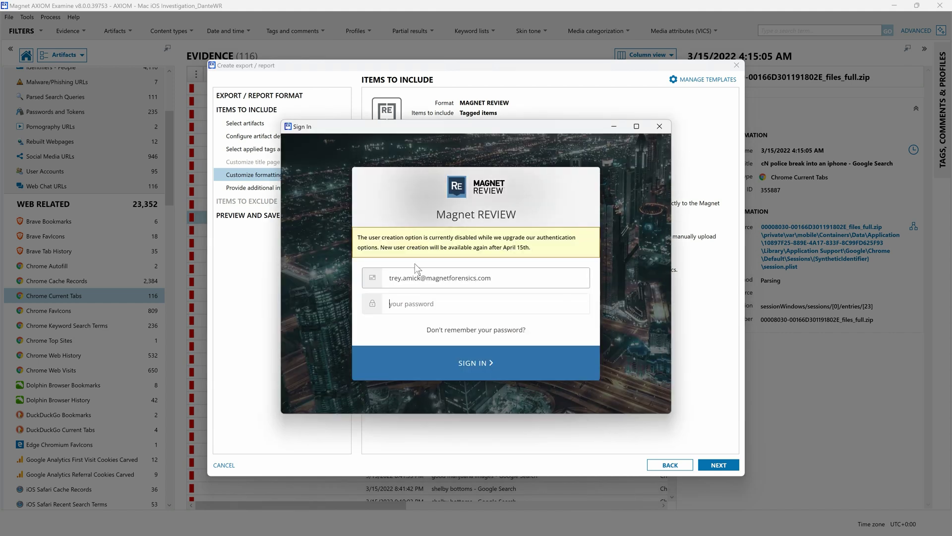
key(Tab)
key(Return)
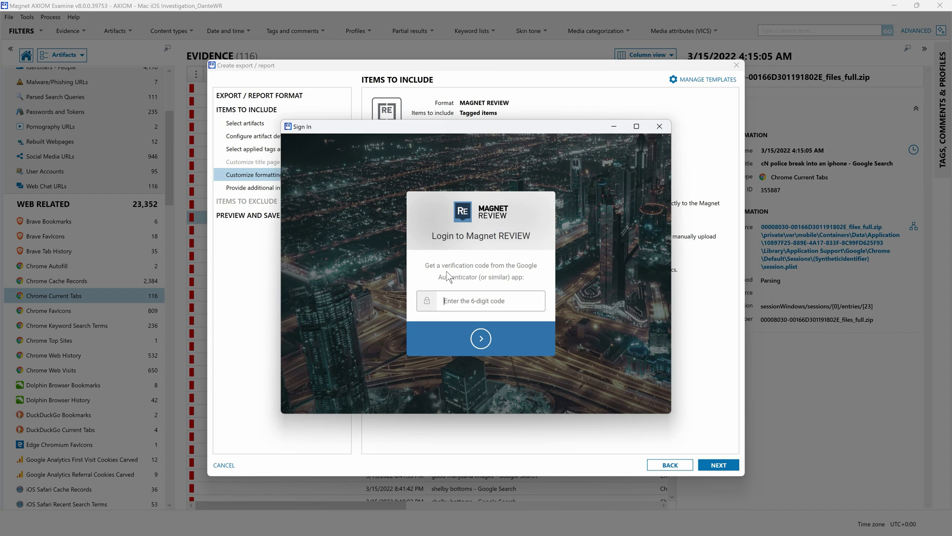
click(481, 344)
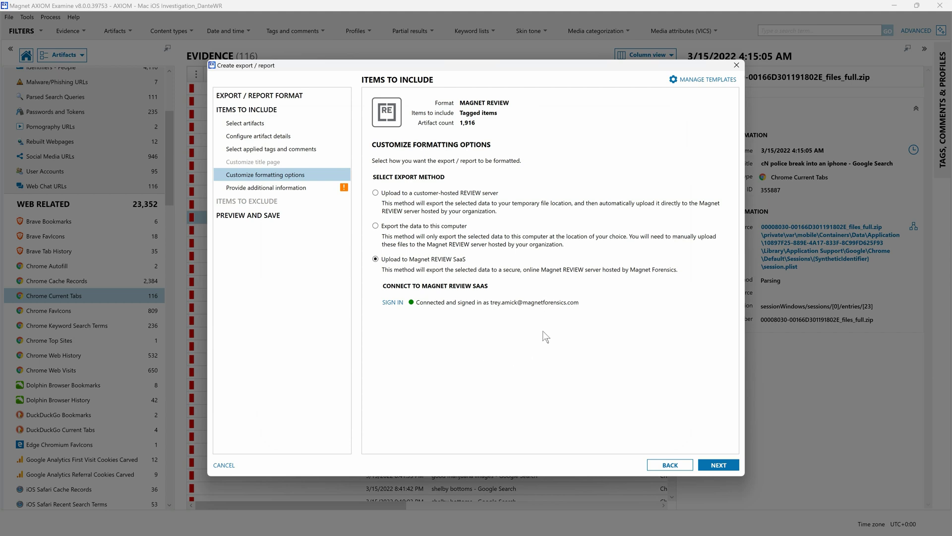
click(720, 466)
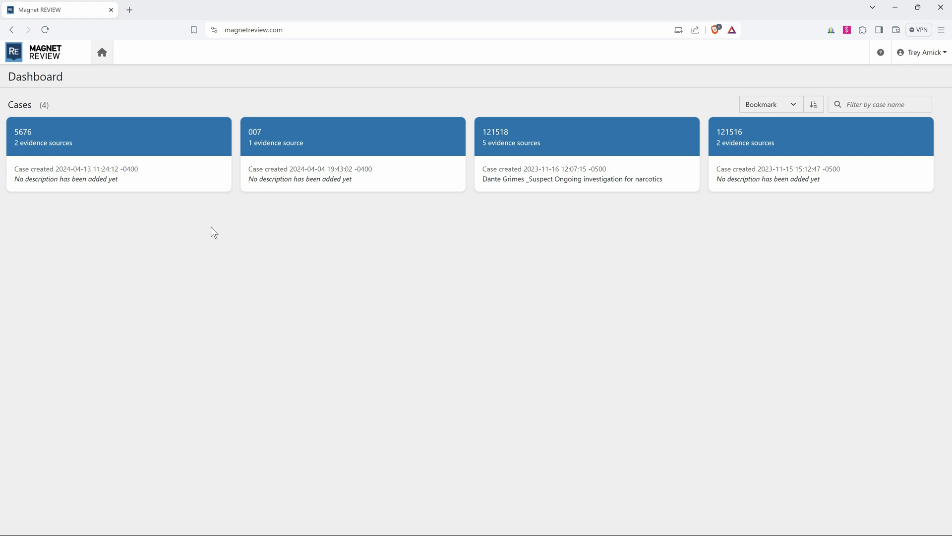
- Open the 5676 case card on the Magnet REVIEW dashboard
click(102, 150)
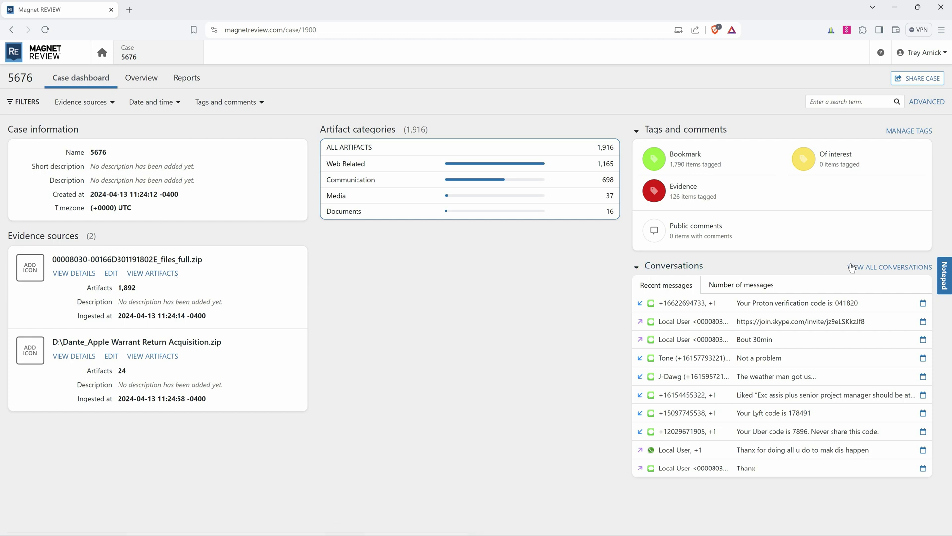
- Show all case conversations, filtered to iOS iMessage/SMS/MMS under Communication
click(877, 271)
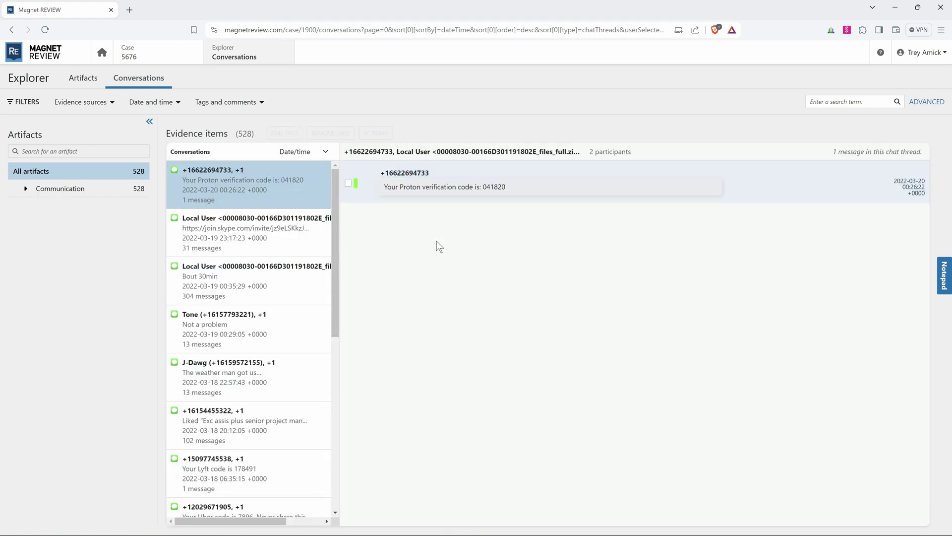
click(25, 189)
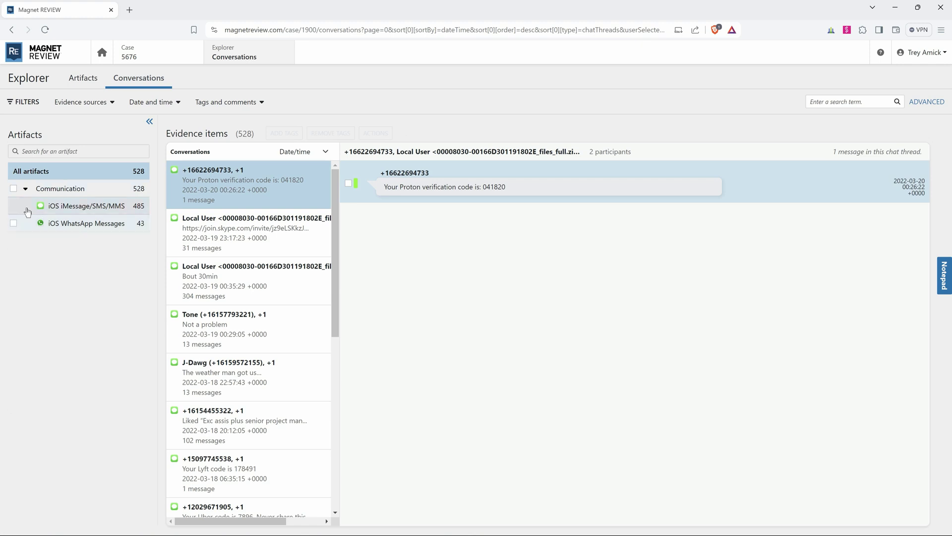
click(65, 213)
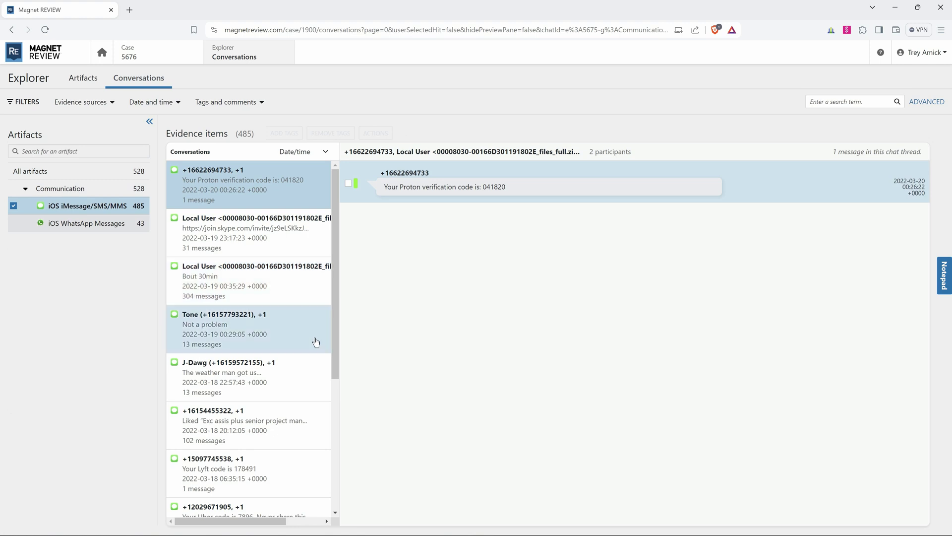
- Open the conversation ending 'Not a problem' and scroll back through its earlier messages
click(245, 329)
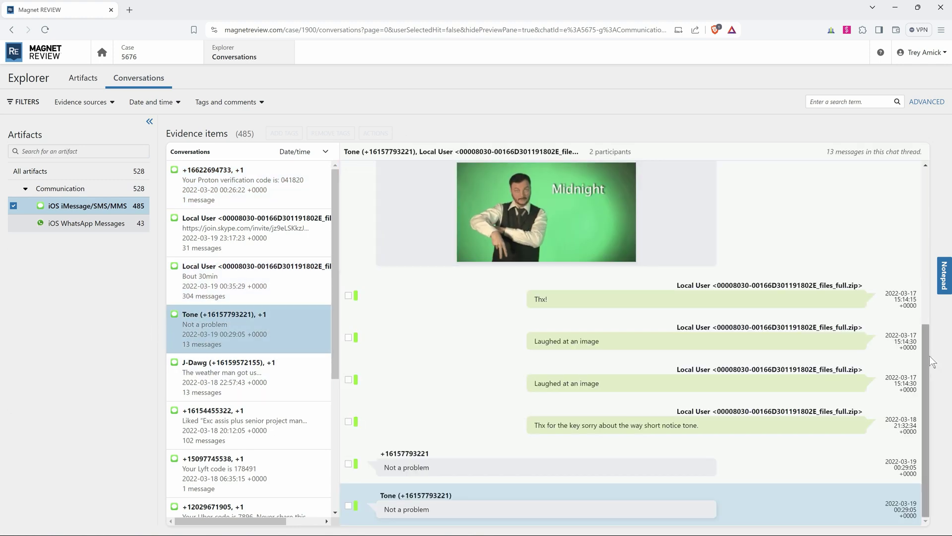
scroll(927, 293, up, 4)
scroll(930, 272, up, 3)
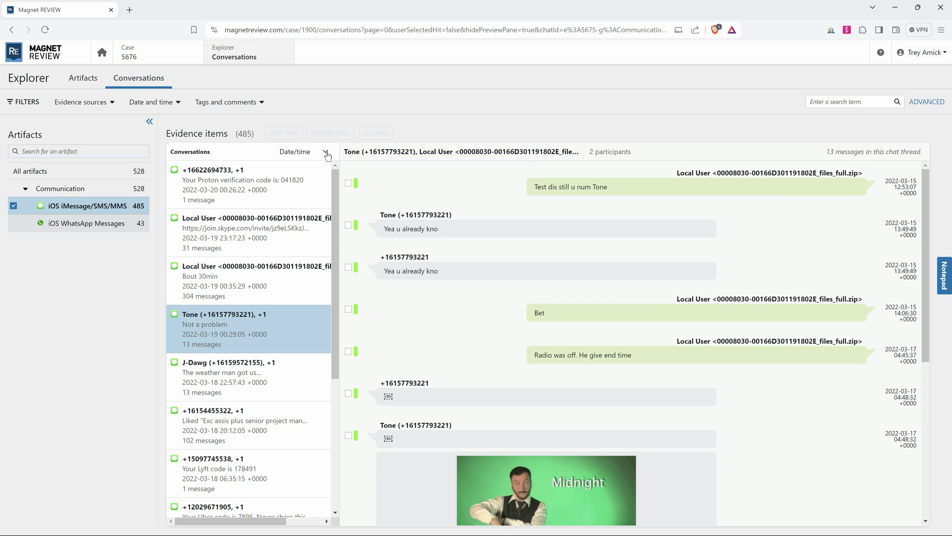
drag(926, 195, 922, 222)
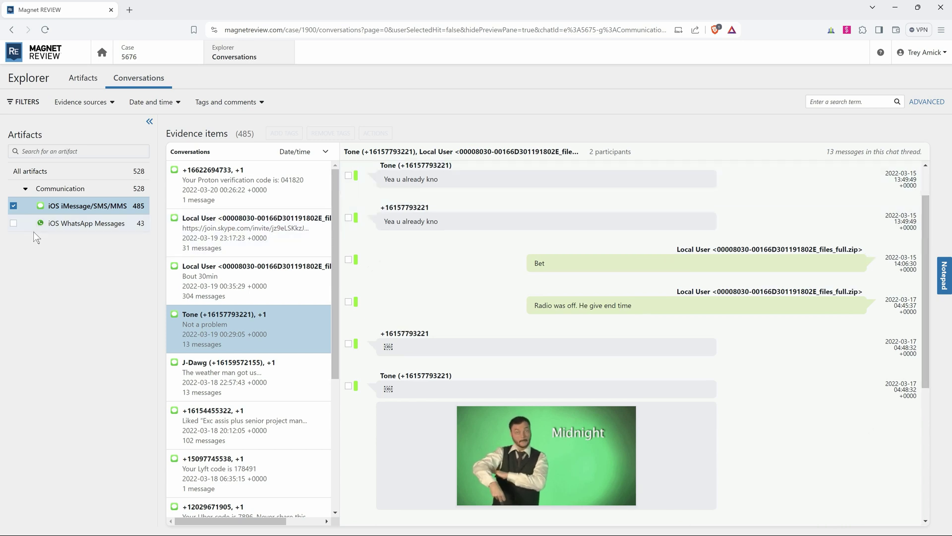
click(84, 223)
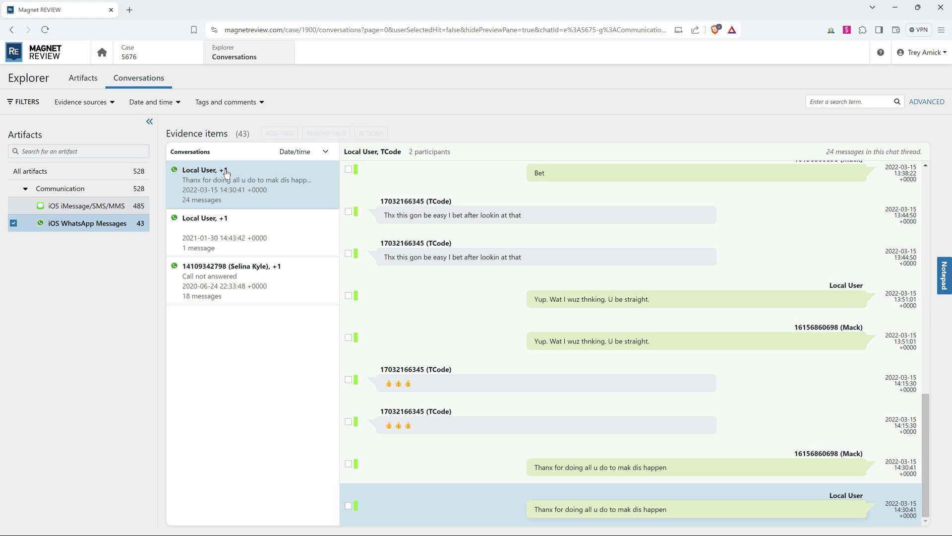
- Open the 18-message WhatsApp chat and scroll to the top of its thread
click(232, 290)
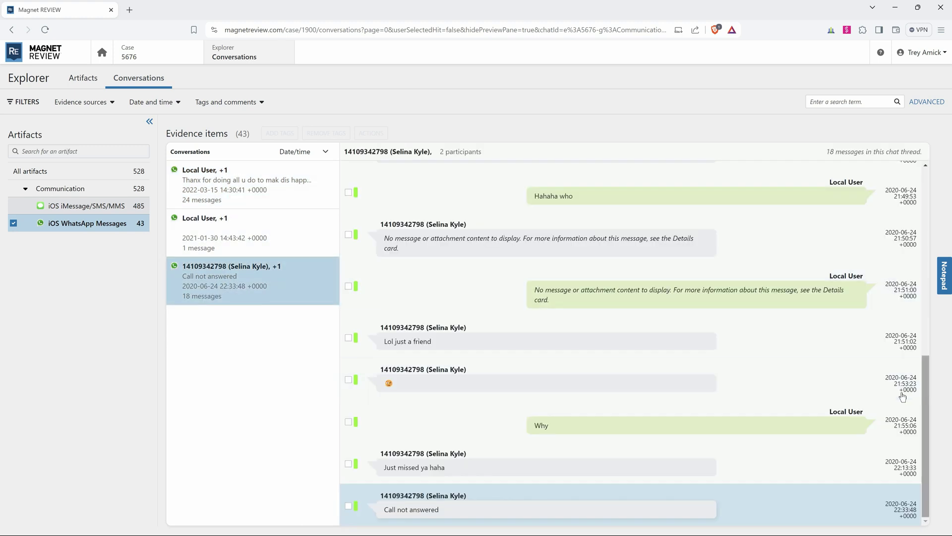
drag(925, 396, 927, 214)
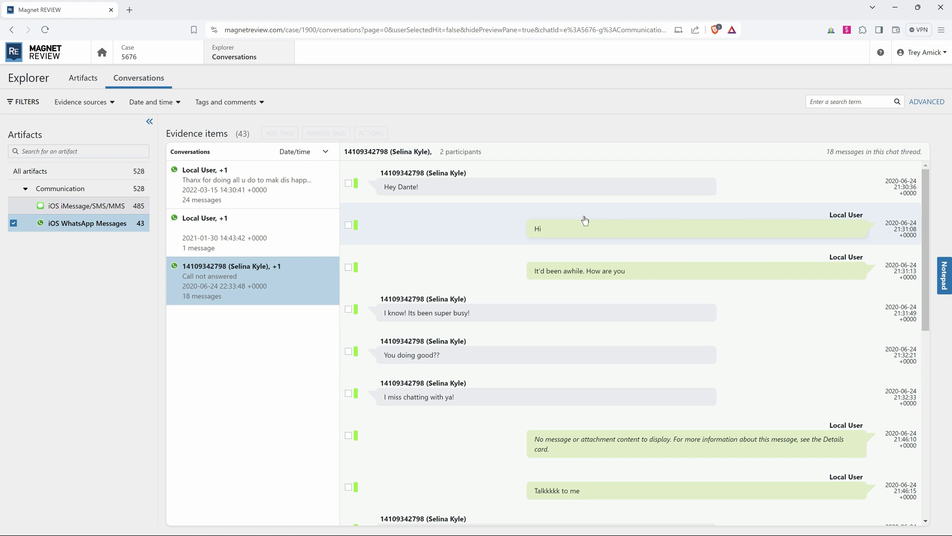
scroll(927, 223, down, 1)
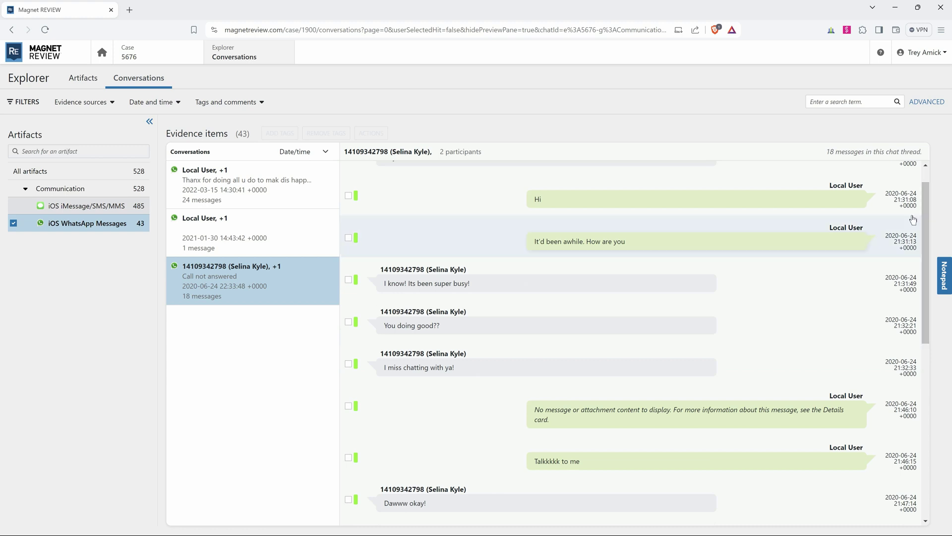
- In the Artifacts table, filter to Apple Notes and inspect the TCode flight note's details
click(89, 82)
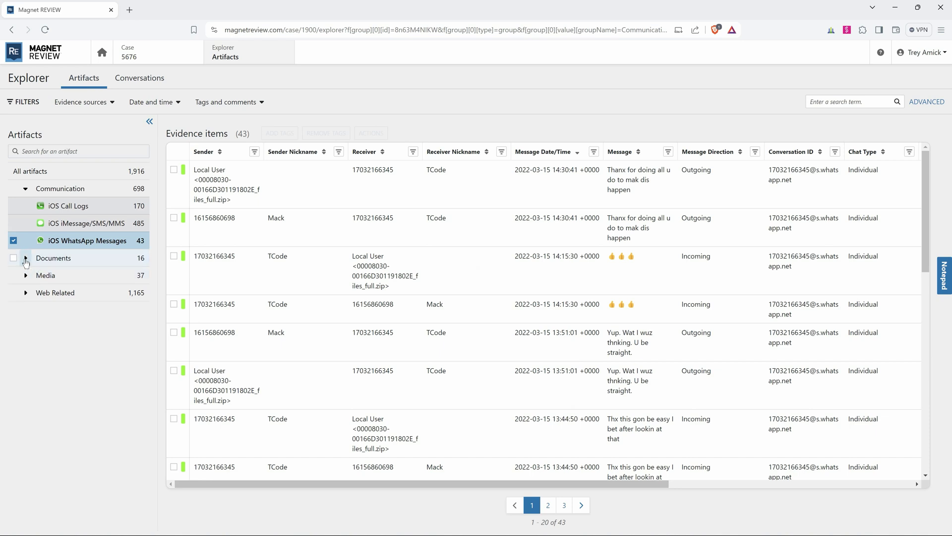
click(25, 257)
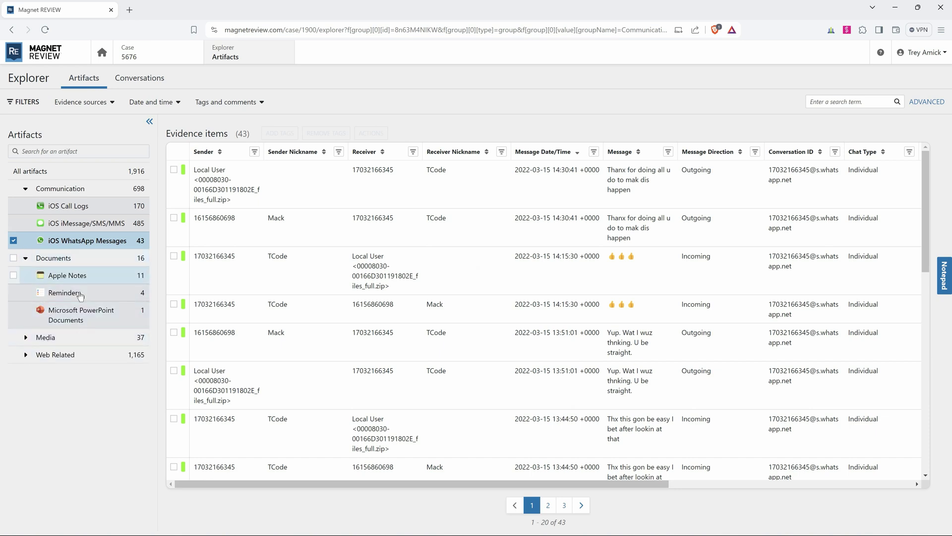
click(65, 276)
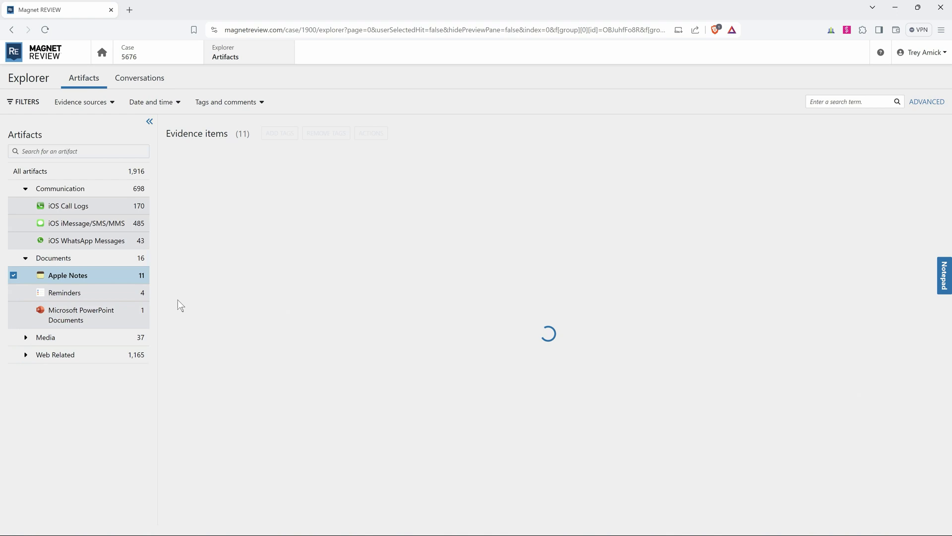
scroll(357, 360, down, 2)
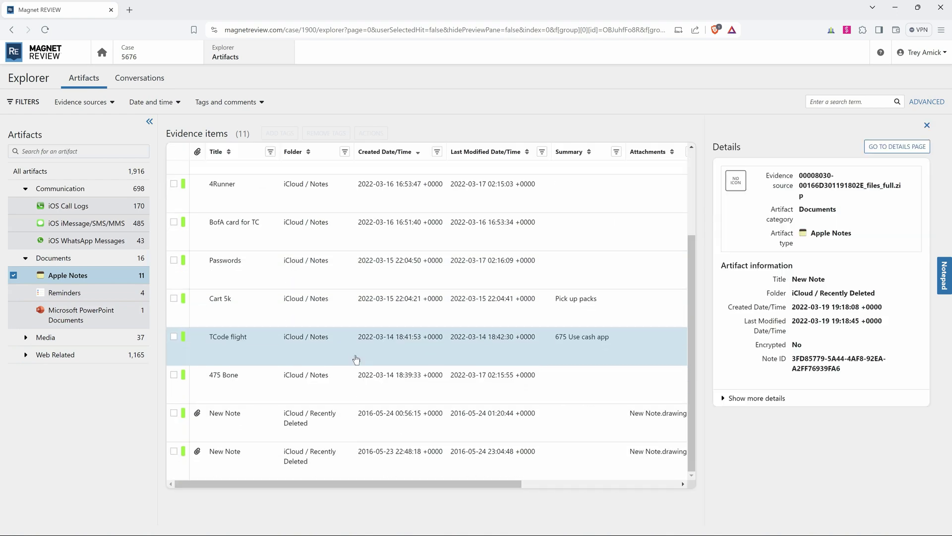
click(251, 357)
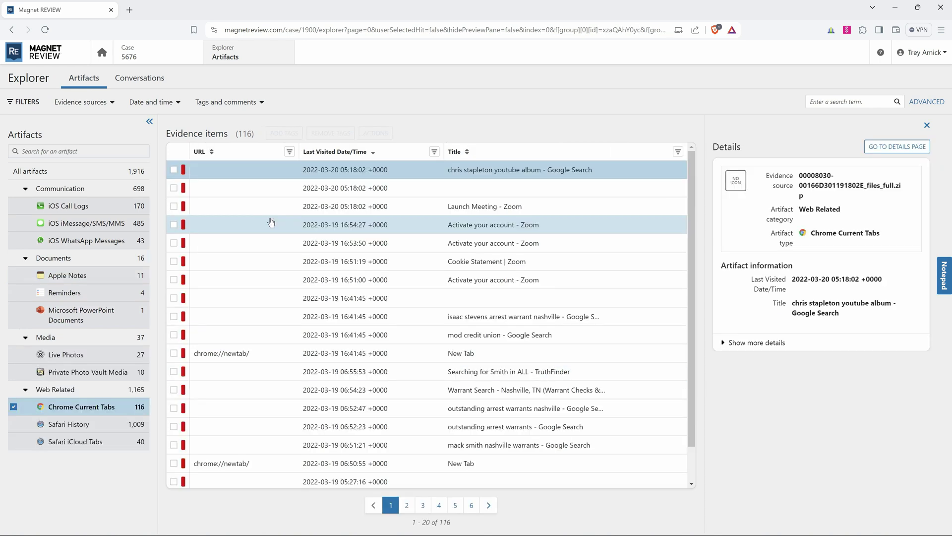
scroll(281, 251, down, 1)
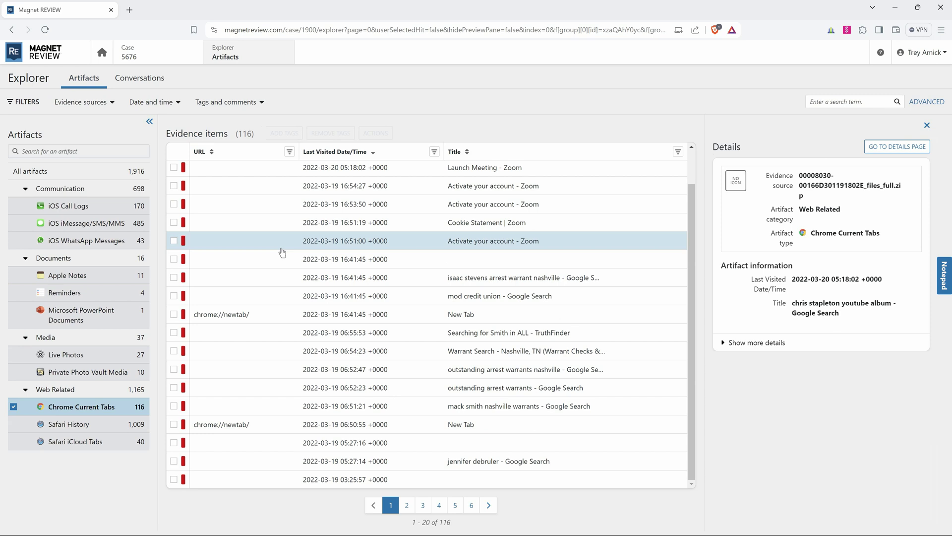
scroll(282, 253, up, 1)
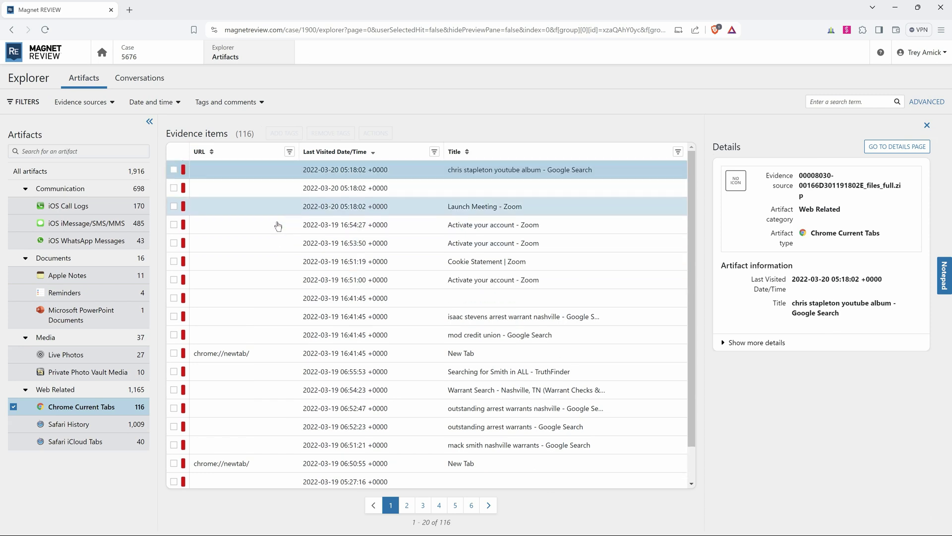
click(144, 56)
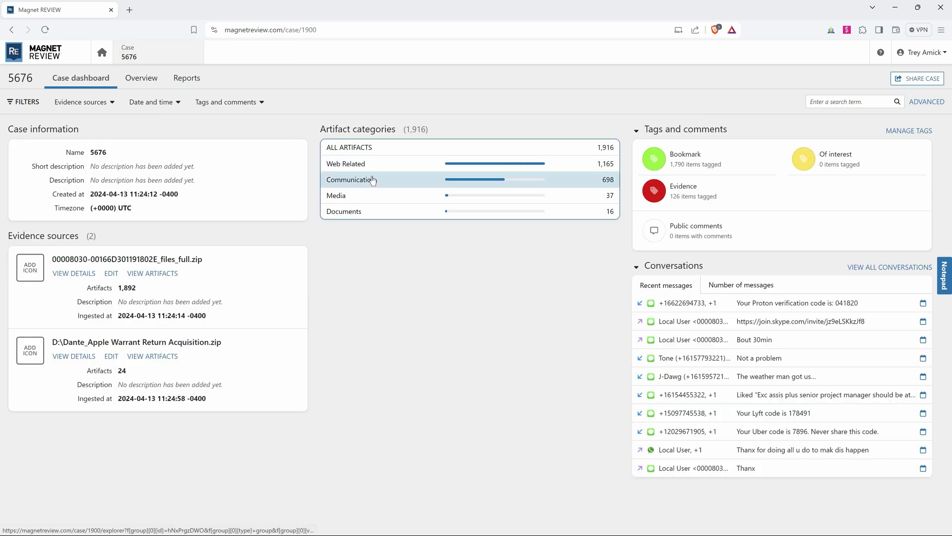
- Show case 5676's Overview page with its evidence sources, tags and users
click(141, 78)
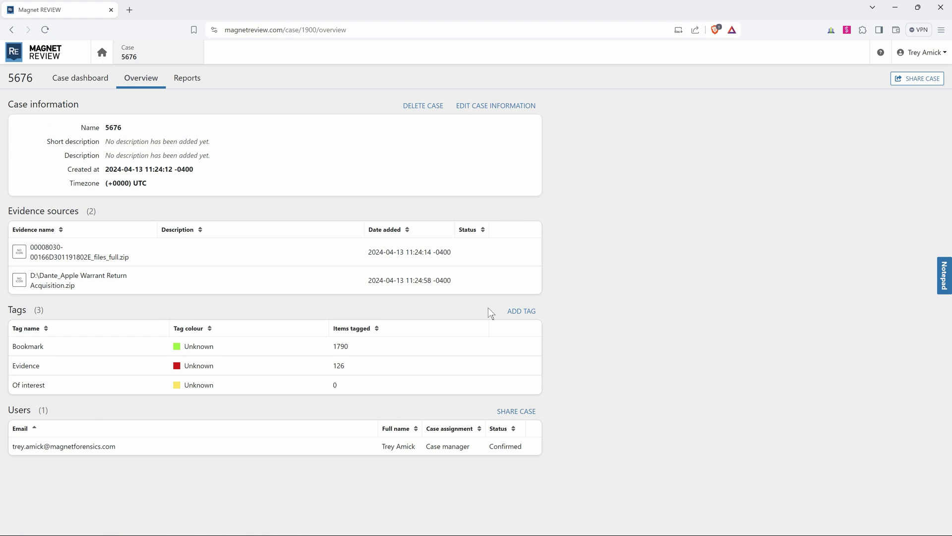
- Go to case 5676's Reports page
click(202, 85)
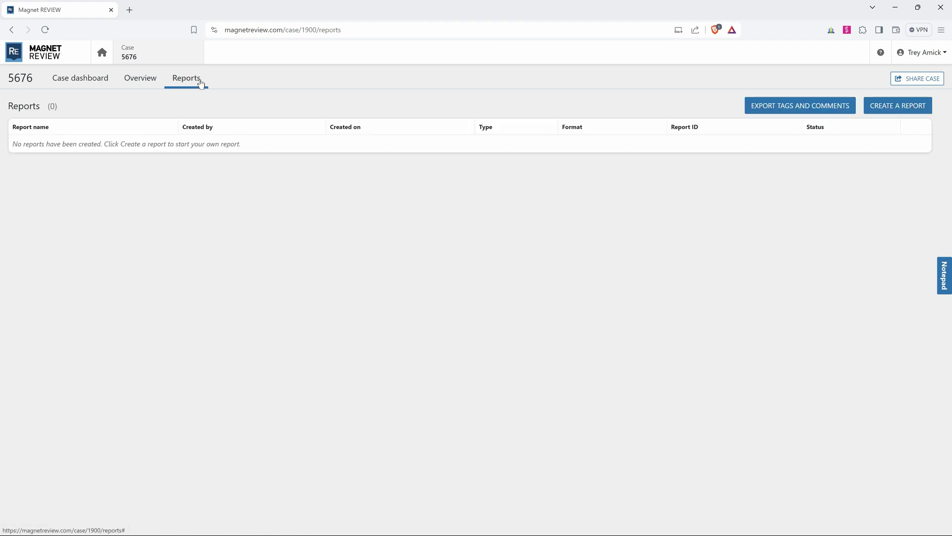